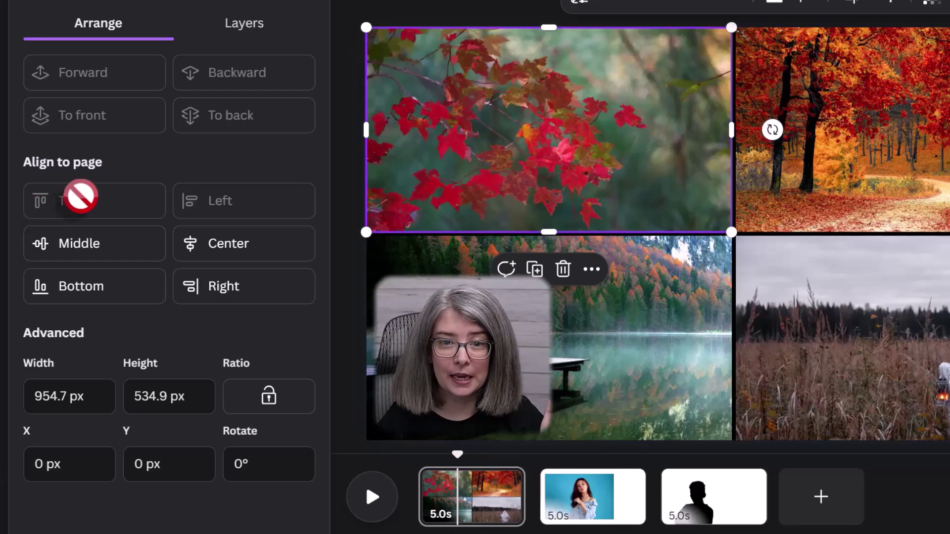
left_click(856, 146)
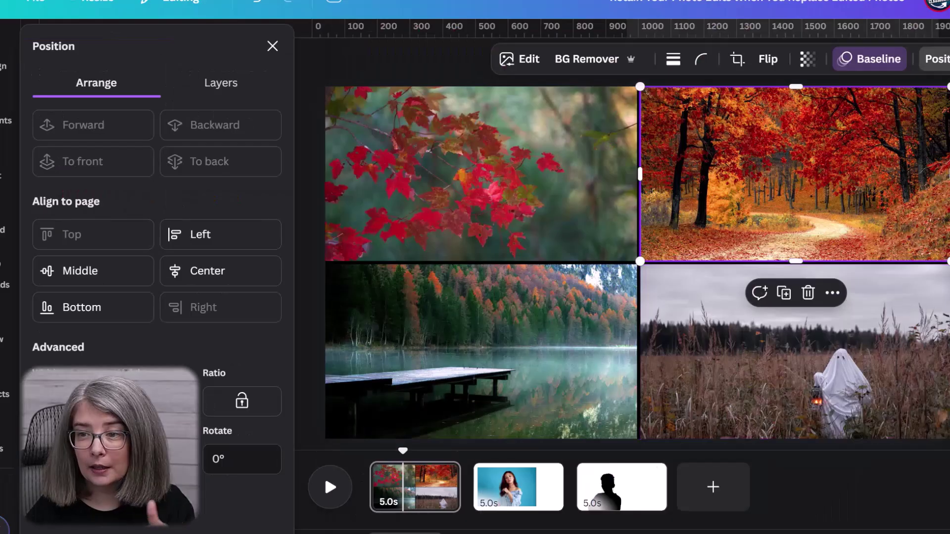
key("Escape")
key("Escape")
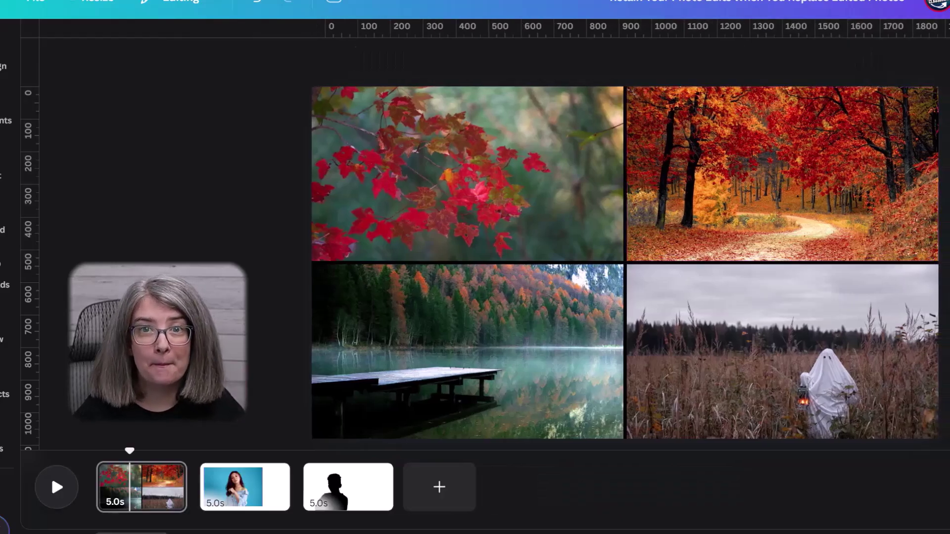
left_click_drag(129, 451, 155, 447)
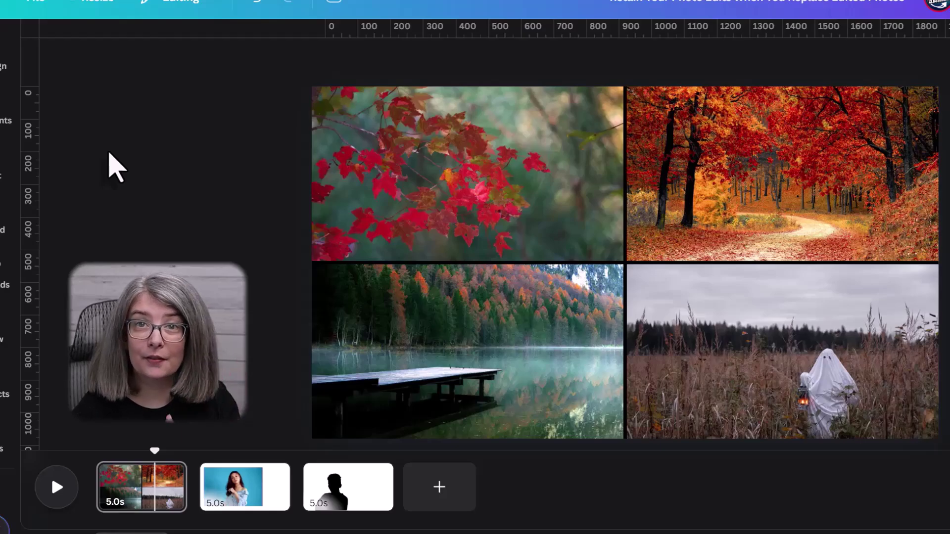
Search the elements library for "autumn" and limit the results to photos
left_click(1, 102)
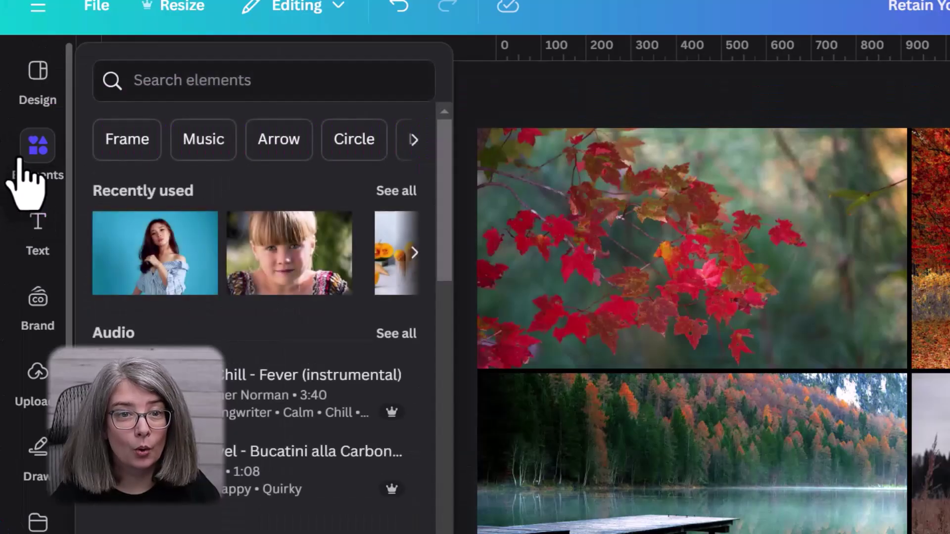
left_click(251, 77)
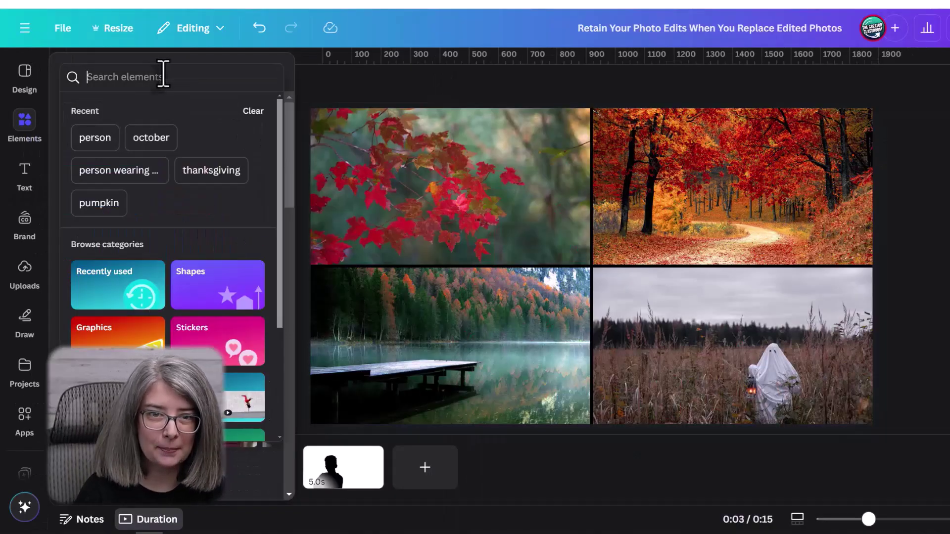
type("autumn")
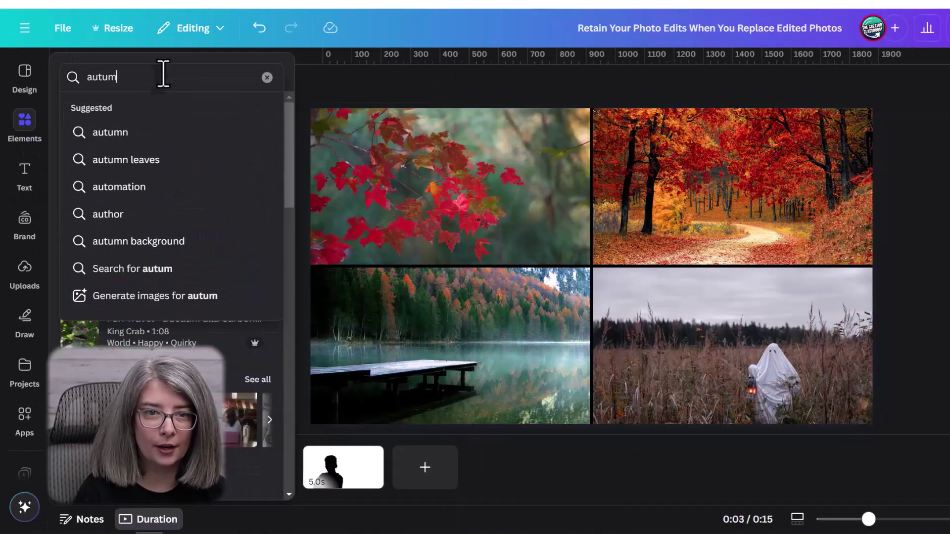
key("Return")
left_click(157, 110)
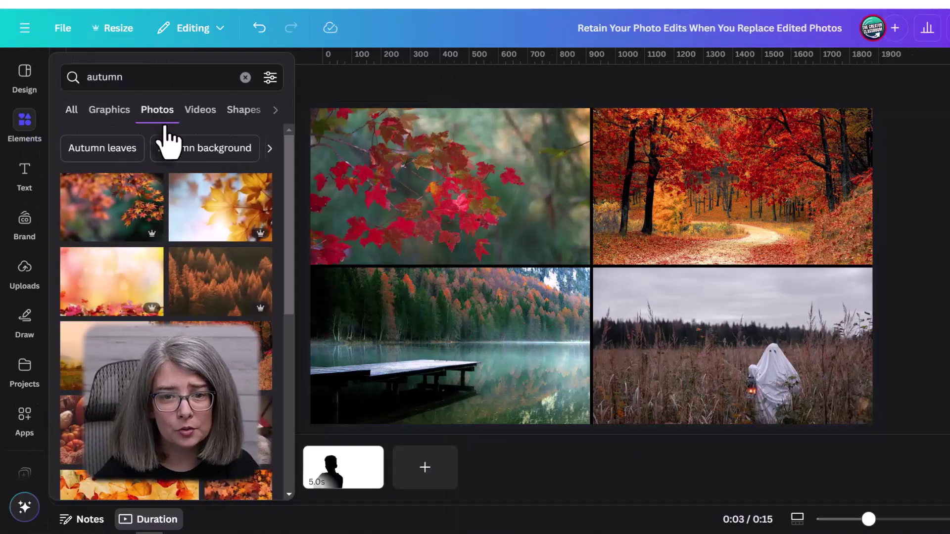
Replace the upper-left grid photo with the pink maple leaf photo and the upper-right one with the blue sky between orange trees
scroll(165, 142, "down", 10)
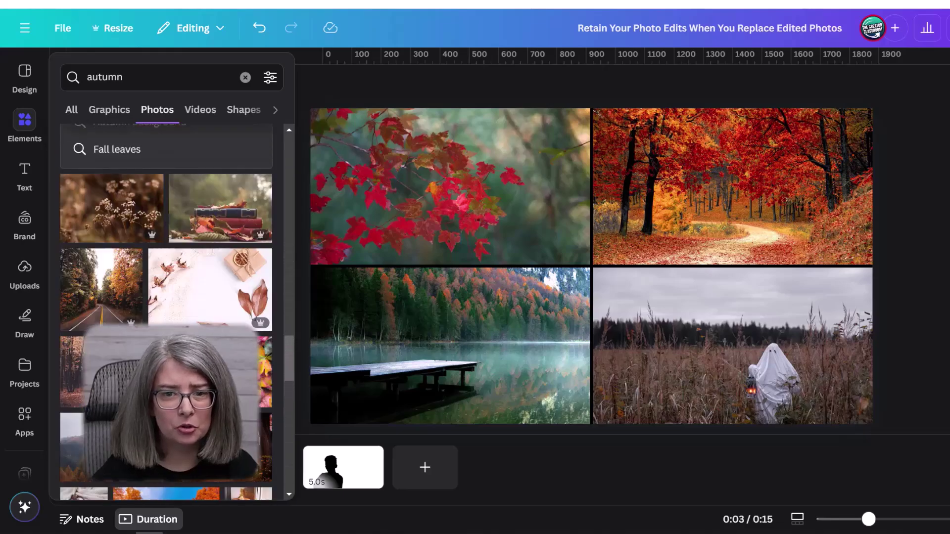
scroll(188, 322, "down", 5)
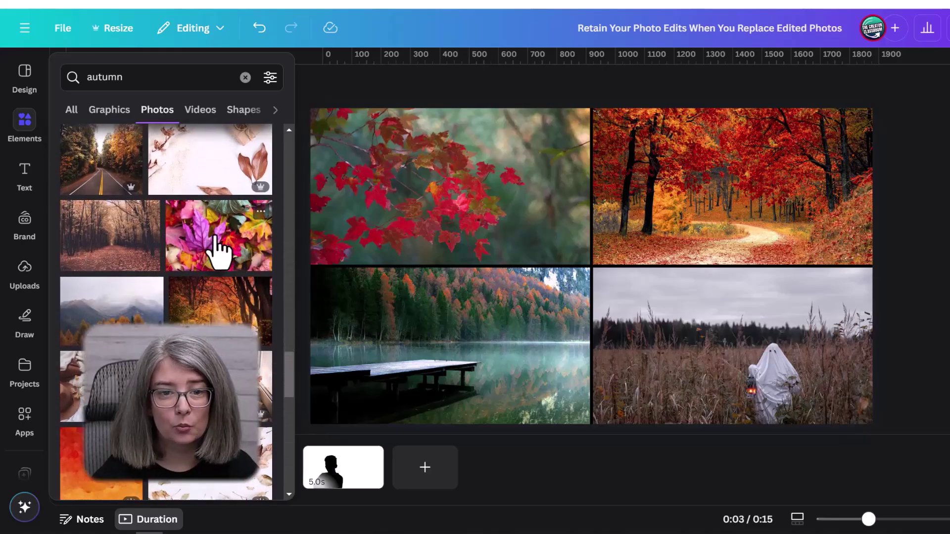
left_click_drag(222, 235, 326, 186)
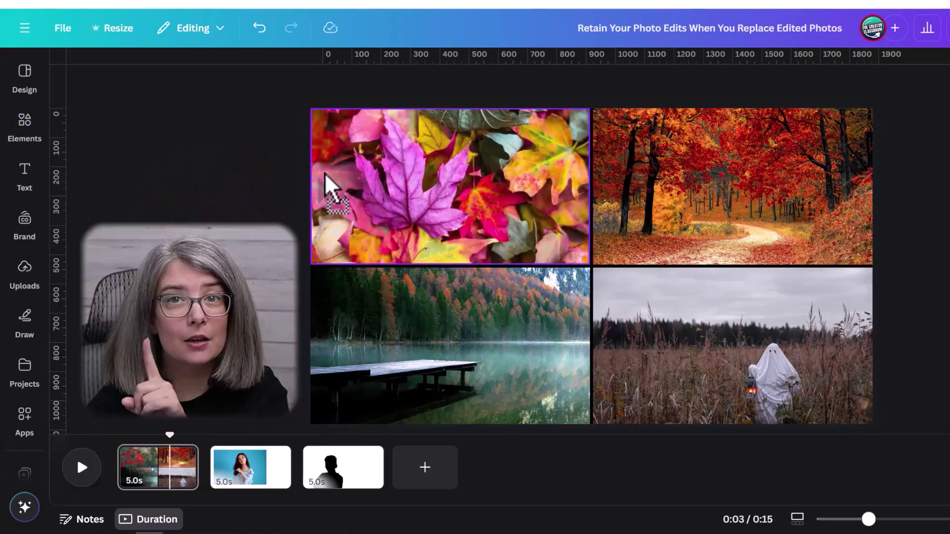
left_click(429, 184)
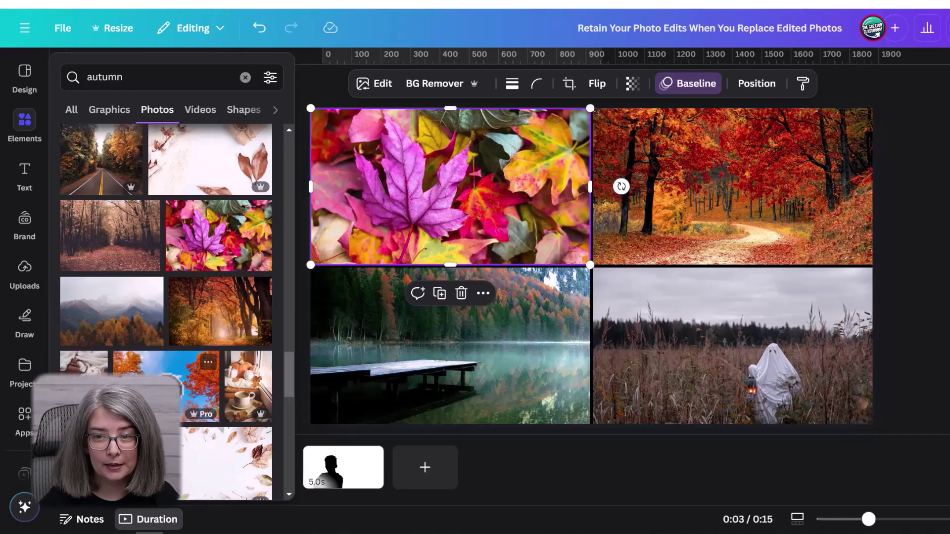
left_click_drag(149, 391, 700, 212)
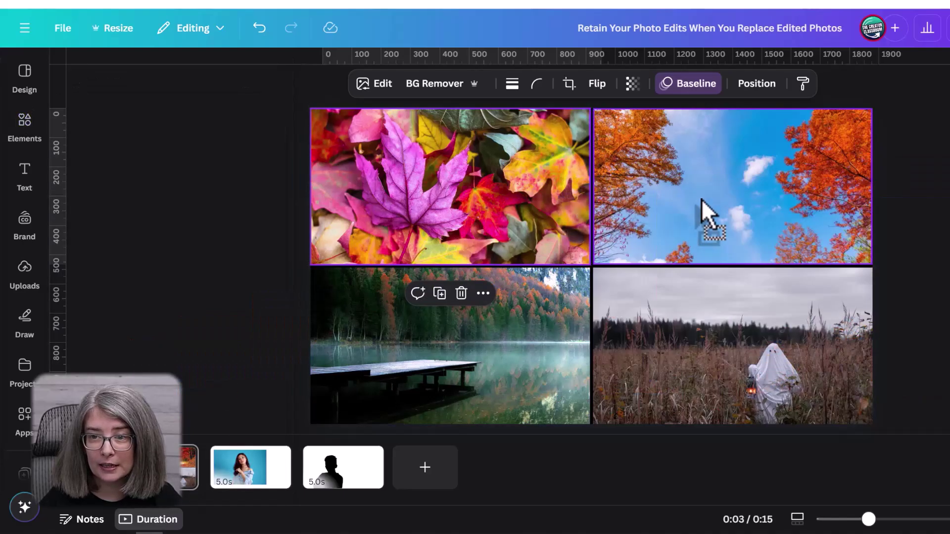
Replace the lower-left grid photo with the coffee mug photo and the lower-right one with the autumn river landscape
left_click(26, 143)
scroll(148, 374, "down", 5)
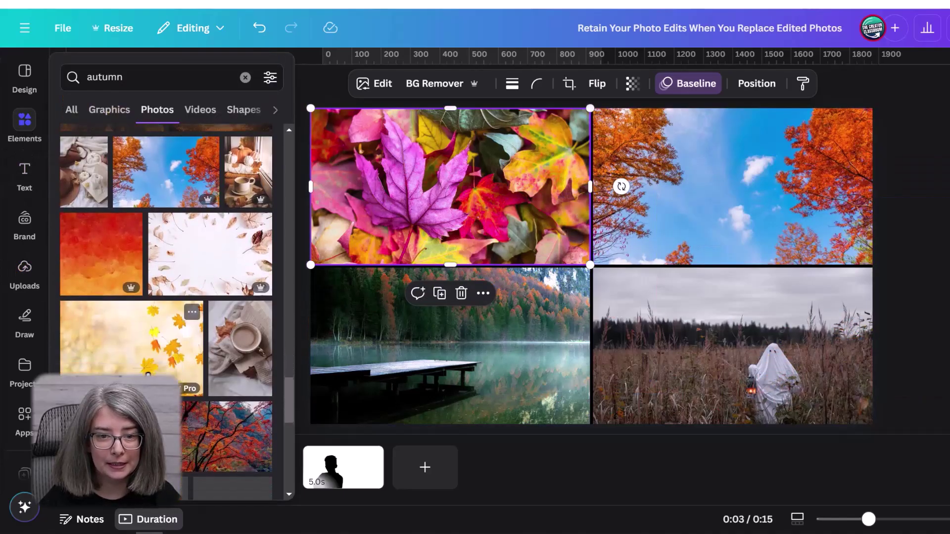
scroll(147, 374, "down", 2)
left_click_drag(238, 314, 367, 333)
left_click(25, 124)
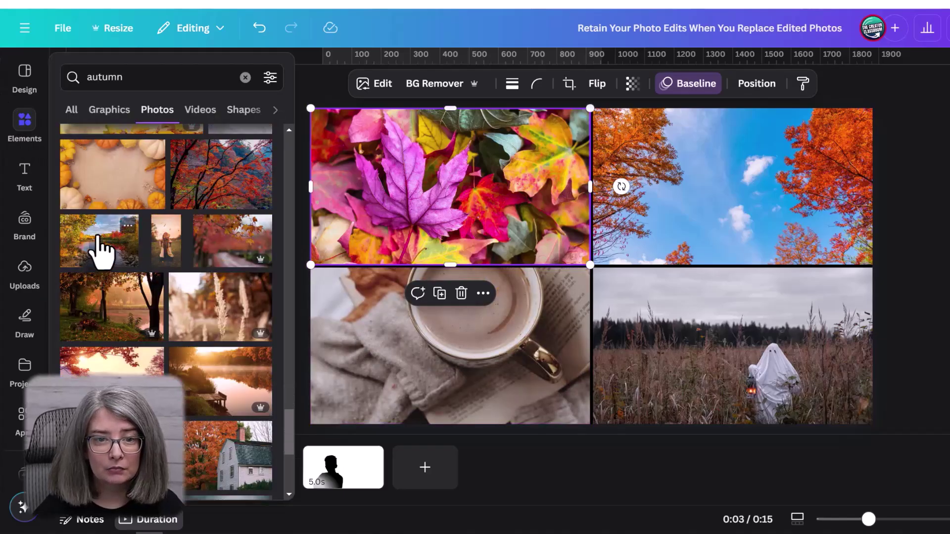
left_click_drag(99, 250, 685, 364)
key("Escape")
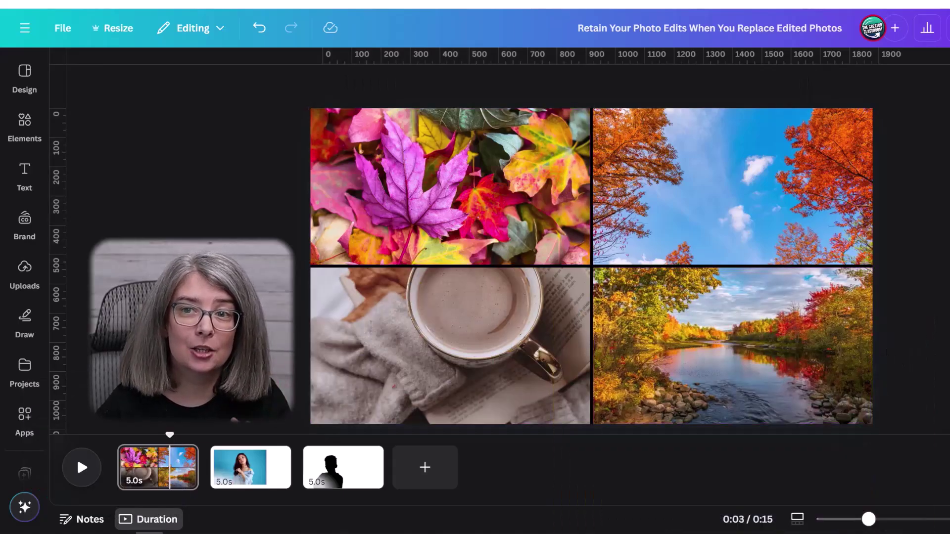
left_click(842, 235)
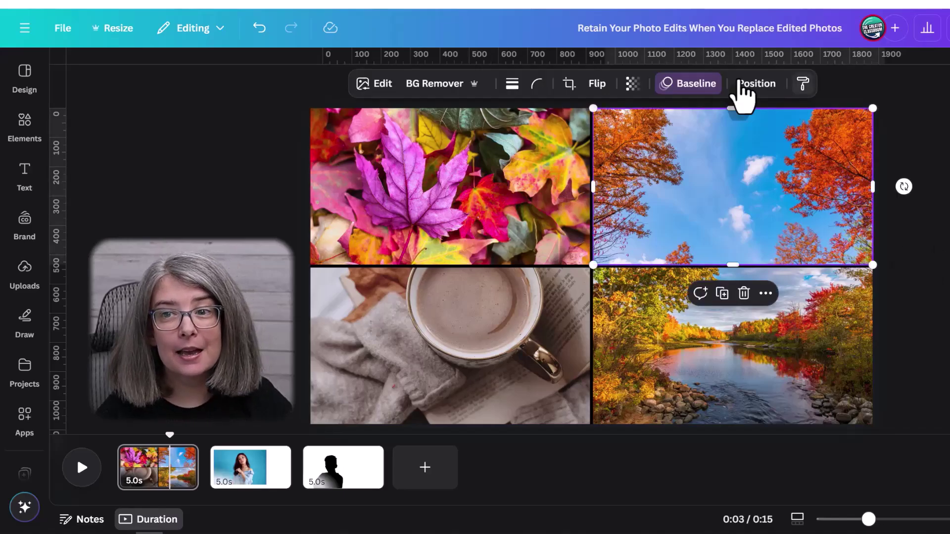
Apply the Outrun filter from the Color Pop group to the woman's portrait on the second page
left_click(148, 460)
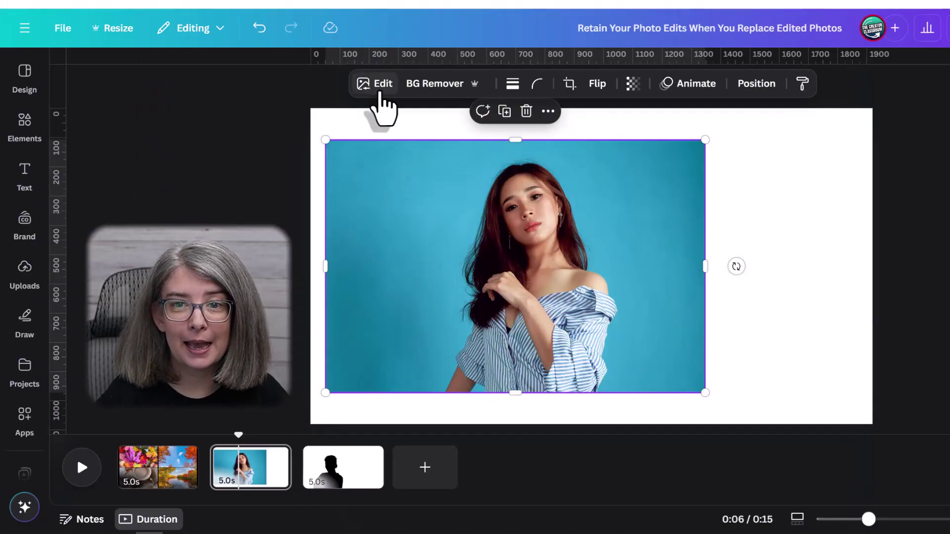
left_click(378, 86)
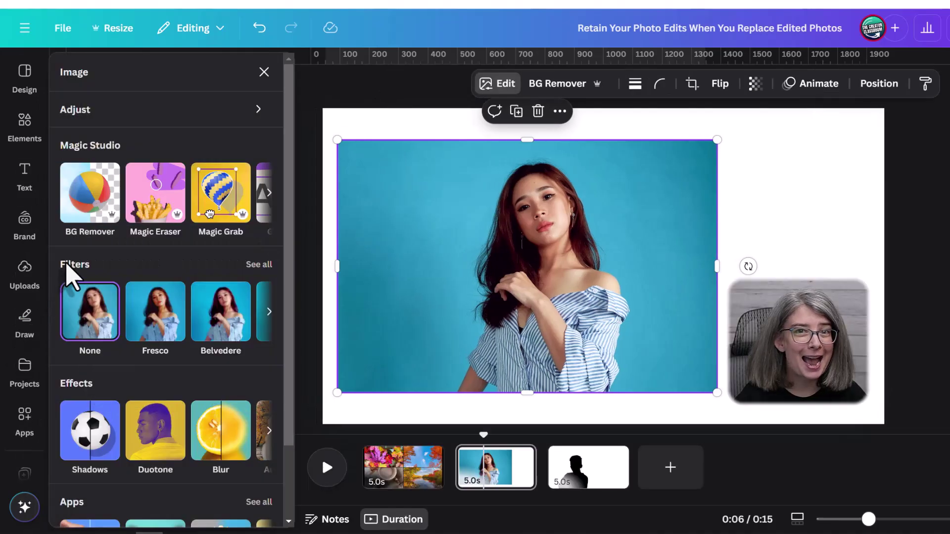
left_click(256, 267)
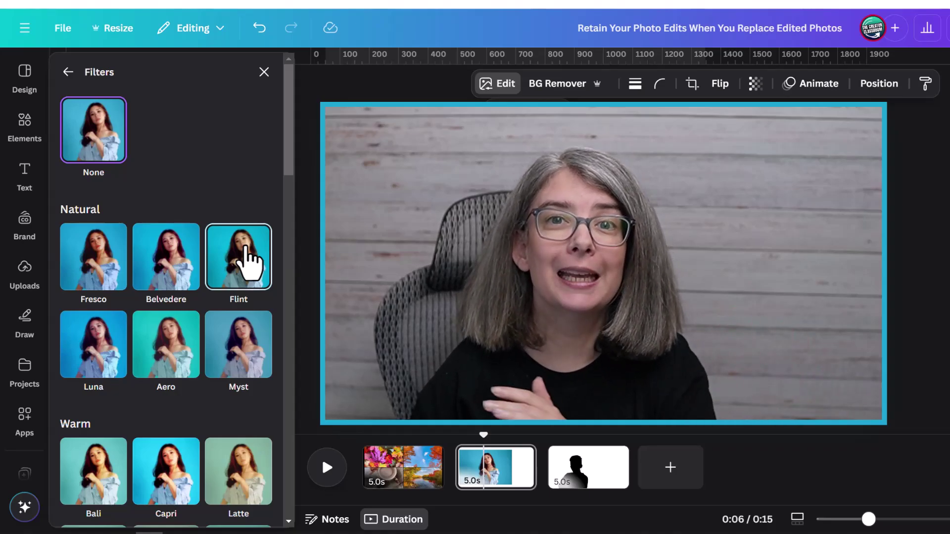
scroll(247, 257, "down", 1)
scroll(245, 260, "down", 10)
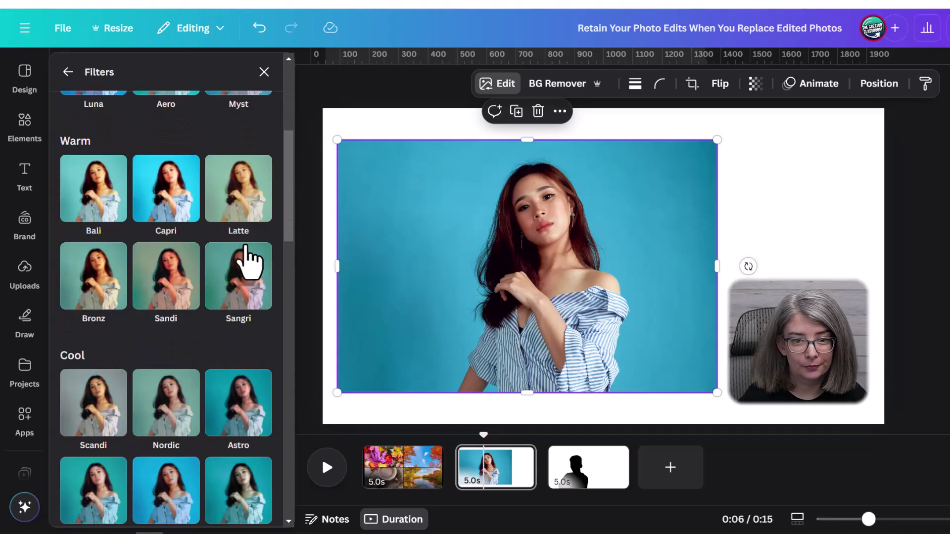
left_click(82, 317)
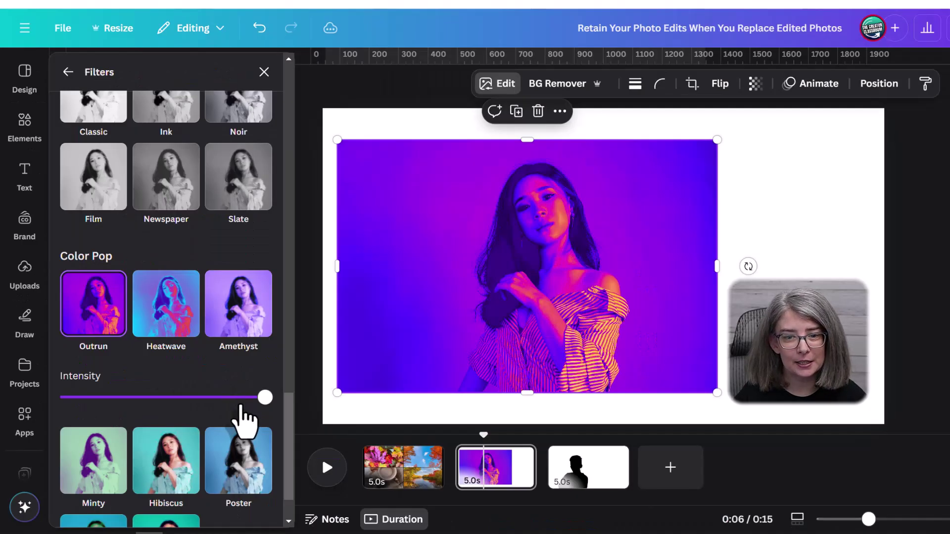
Adjust the Outrun filter's intensity and raise the portrait's transparency value to its maximum
left_click_drag(241, 399, 219, 400)
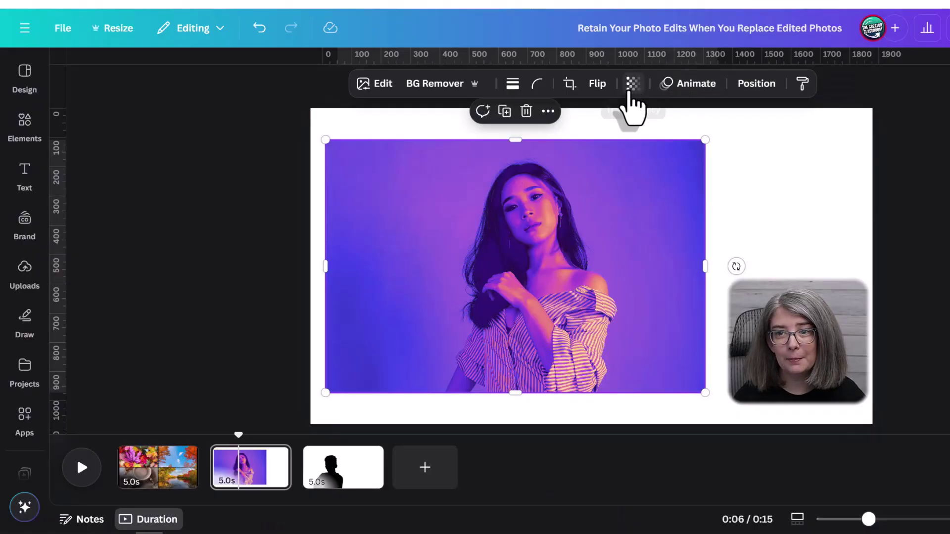
left_click(633, 85)
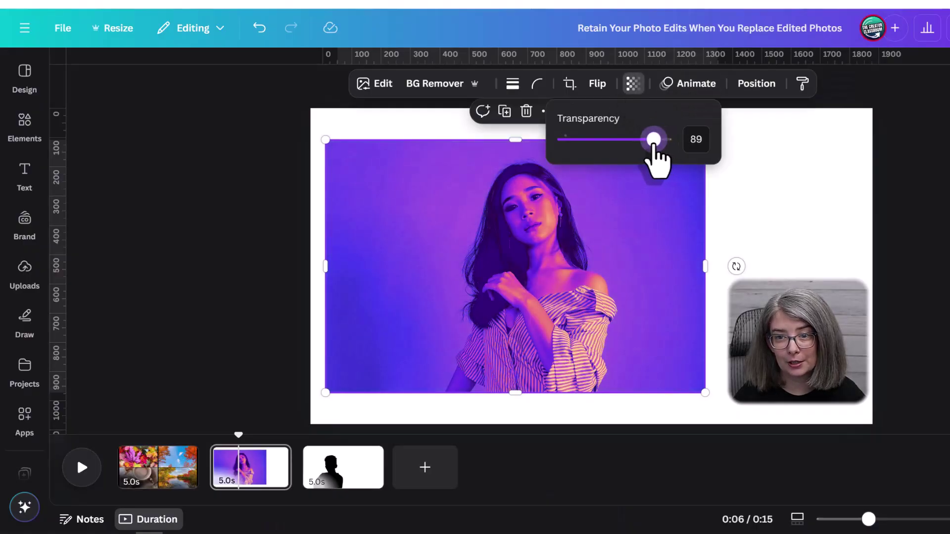
left_click_drag(637, 144, 751, 142)
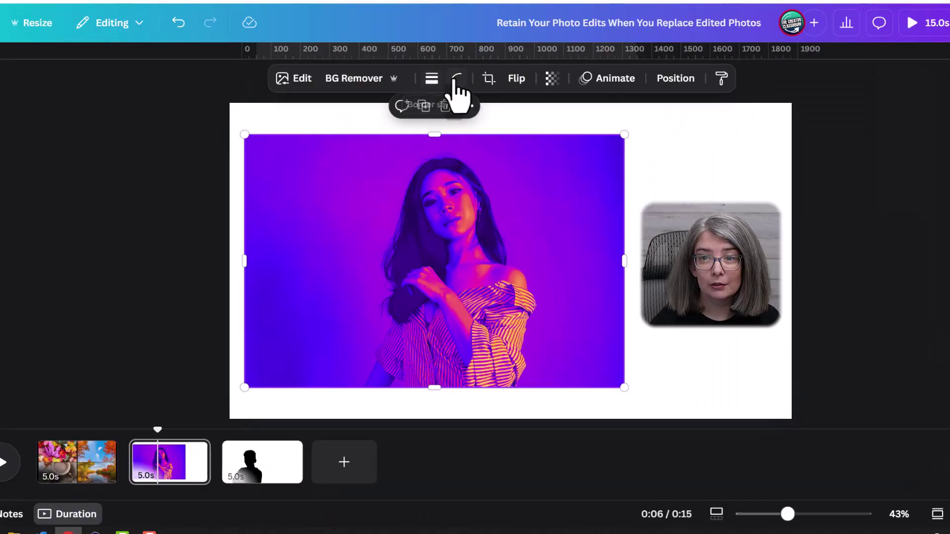
Try rounding the portrait's corners with different values, up to a corner rounding of 100
left_click(456, 79)
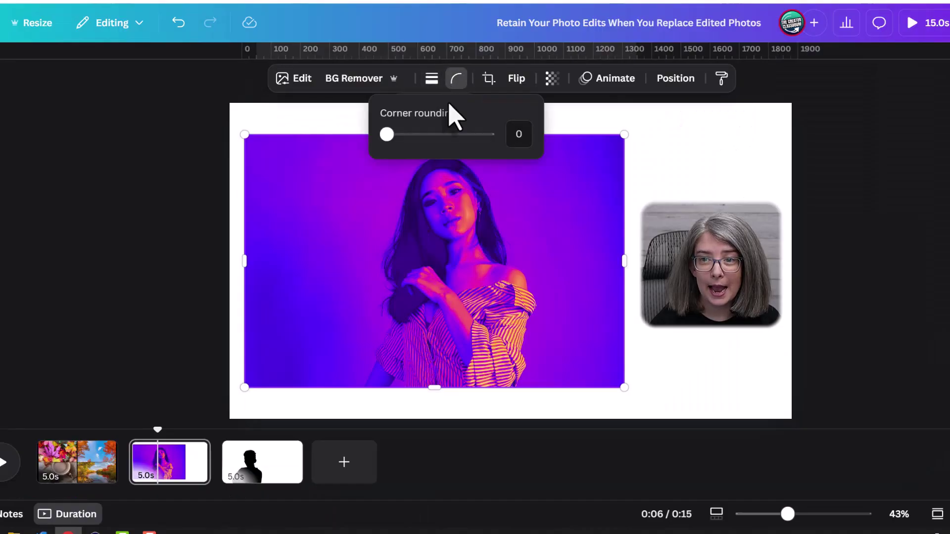
left_click(391, 134)
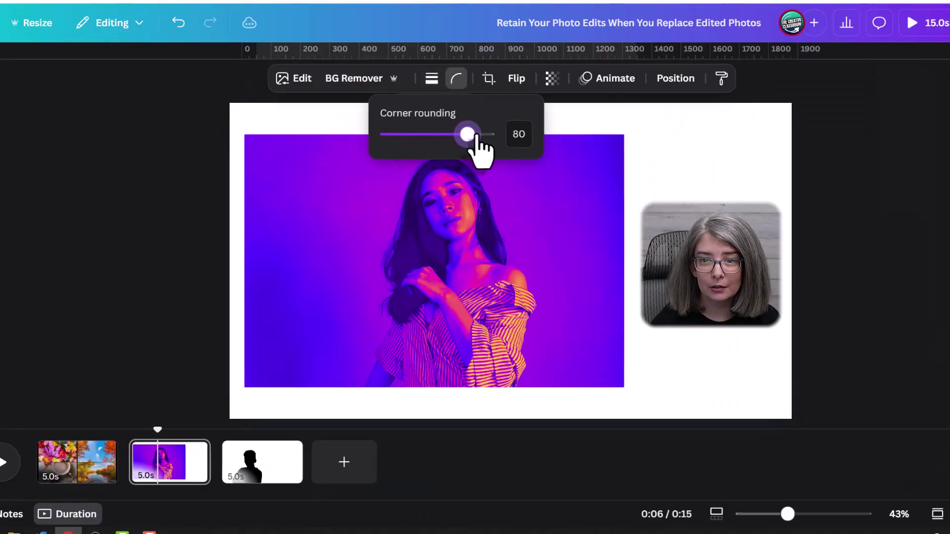
mouse_move(506, 139)
left_mouse_down()
mouse_move(354, 139)
mouse_move(513, 146)
left_mouse_up()
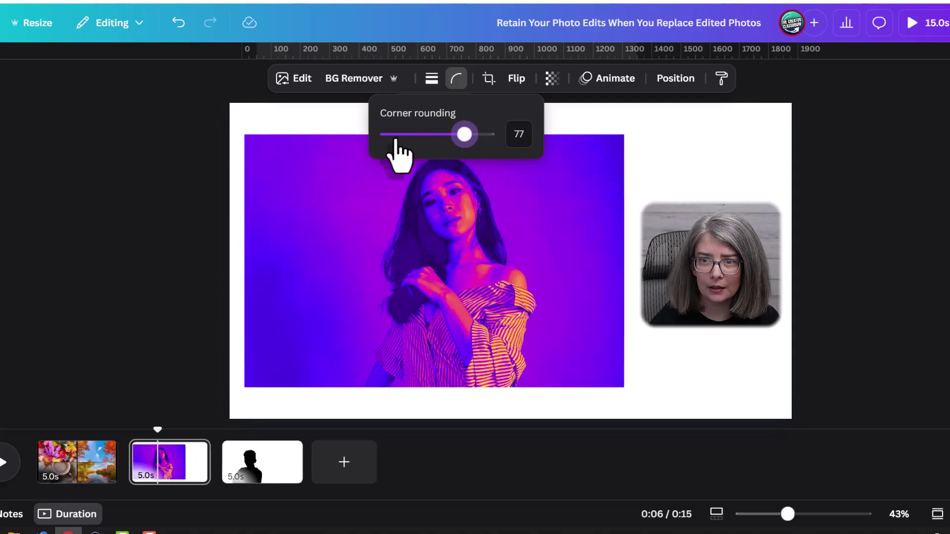
left_click_drag(399, 148, 562, 159)
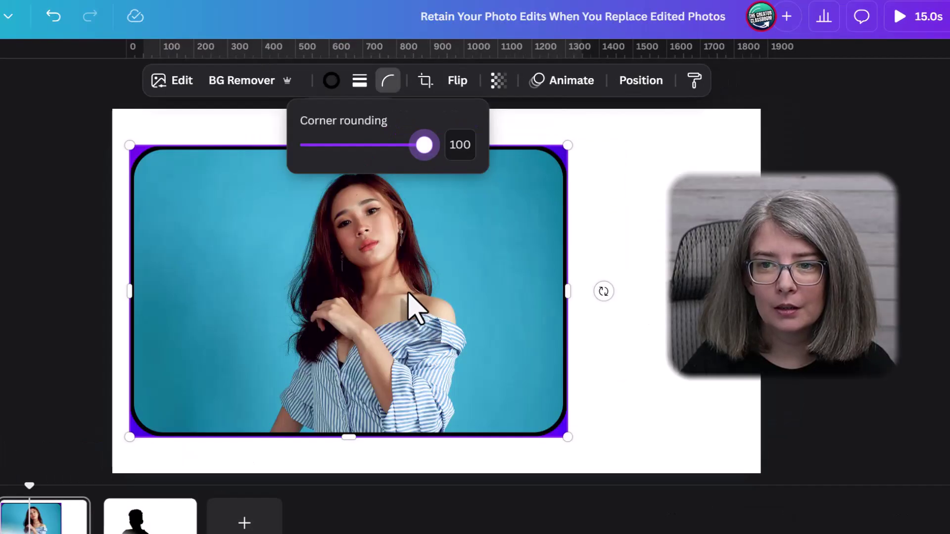
Move the overlapping portrait copy off the original and delete it from the page
left_click_drag(408, 293, 663, 343)
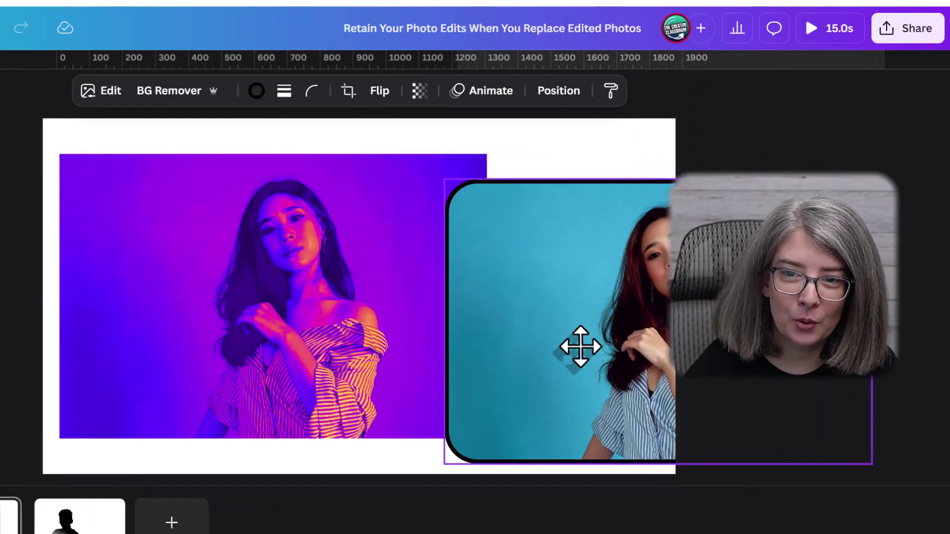
left_click_drag(580, 346, 272, 314)
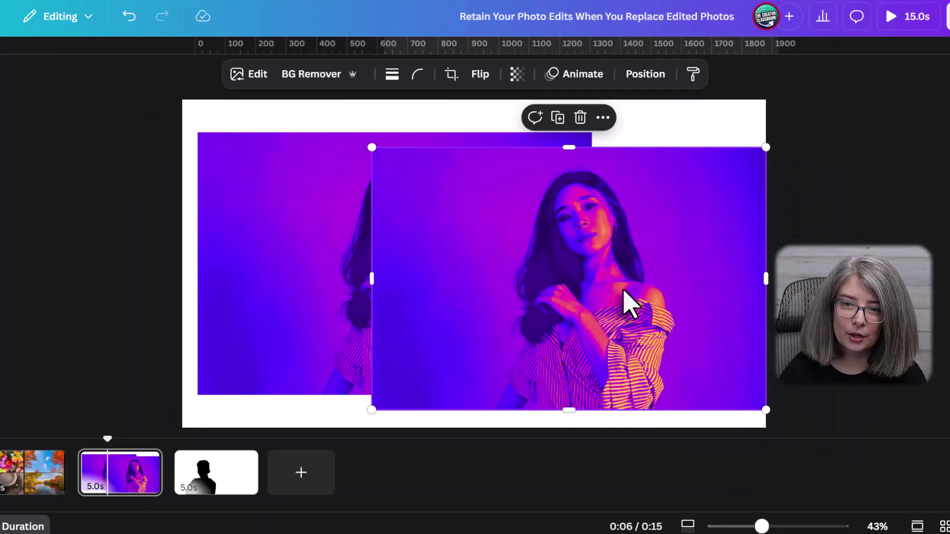
key("Delete")
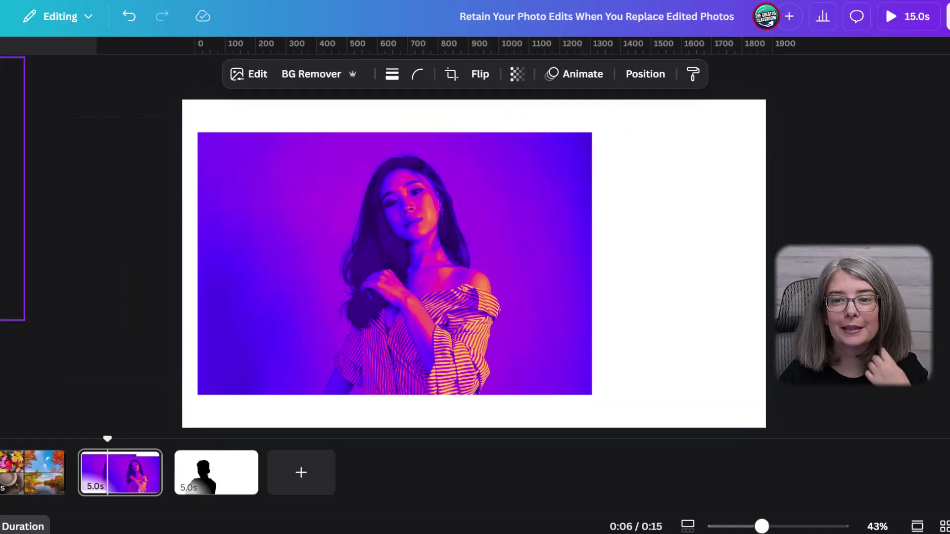
Give the purple portrait a solid border with a weight of 15 and set its corner rounding to 54
left_click(409, 324)
left_click(392, 74)
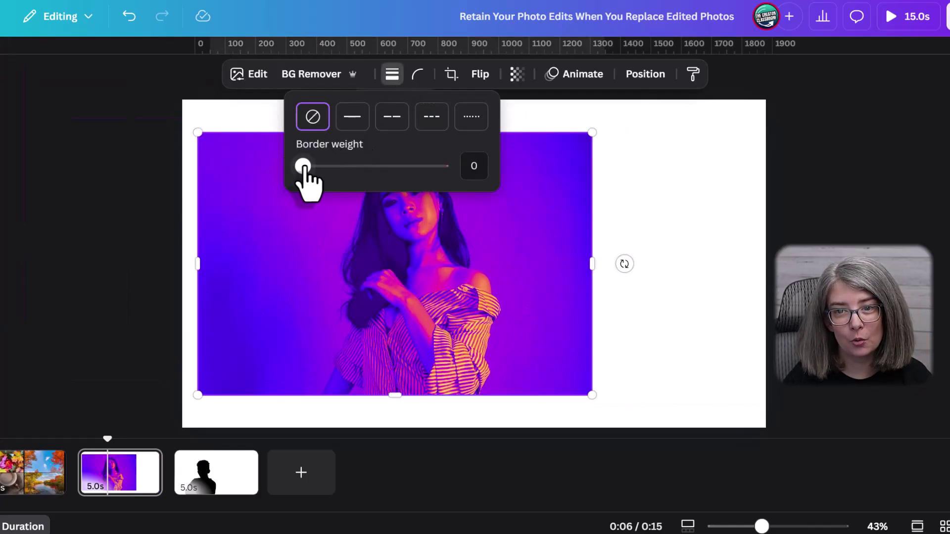
left_click_drag(303, 165, 280, 164)
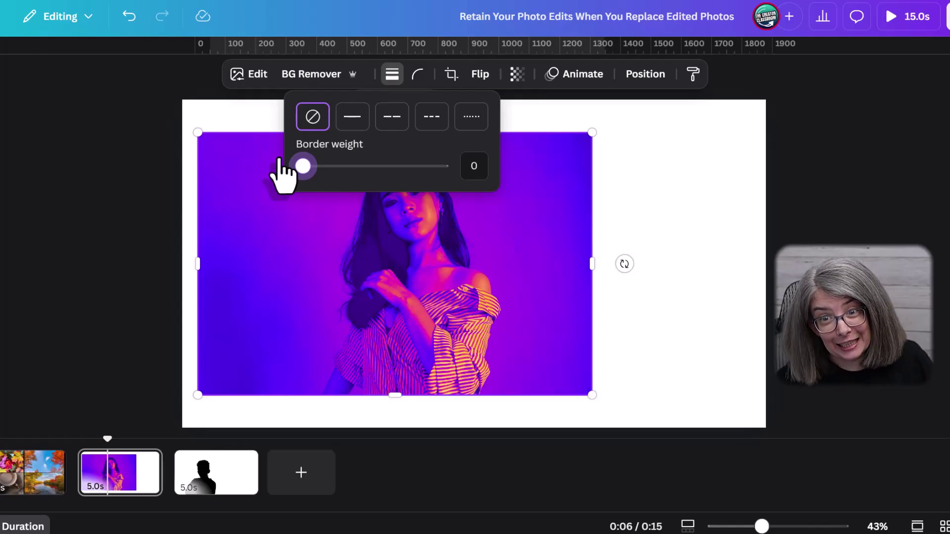
left_click_drag(303, 166, 324, 166)
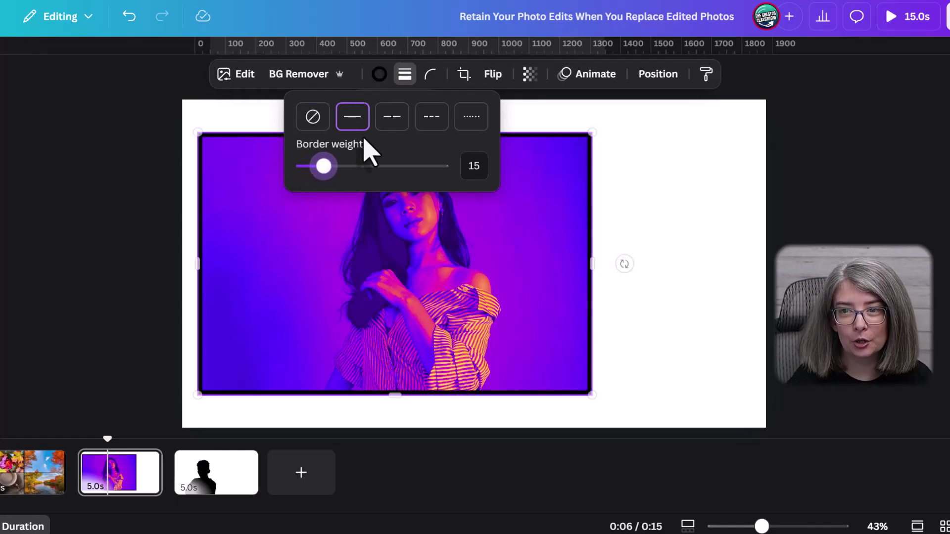
left_click(430, 74)
left_click_drag(355, 131, 384, 132)
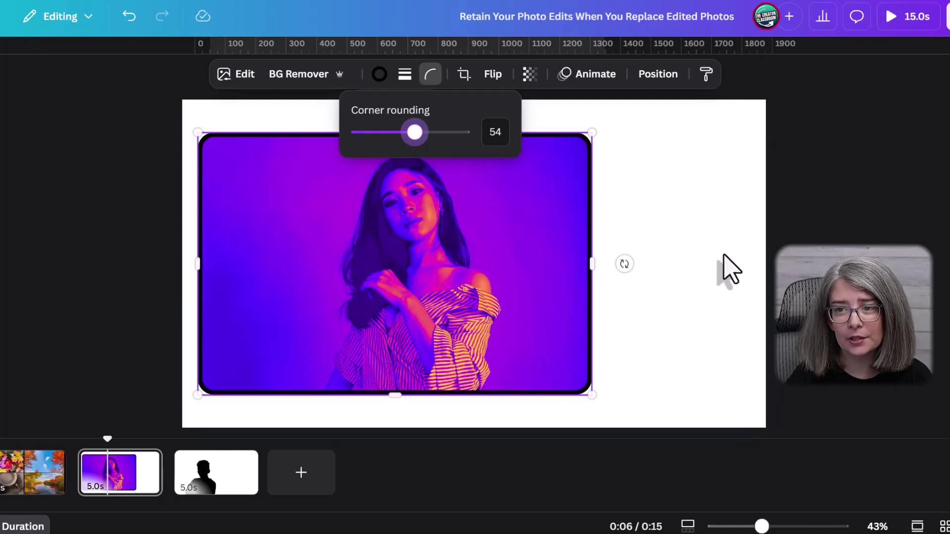
Search the element photos for "person" and replace the bordered purple portrait with the photo of the long-haired woman pointing upward
left_click(708, 270)
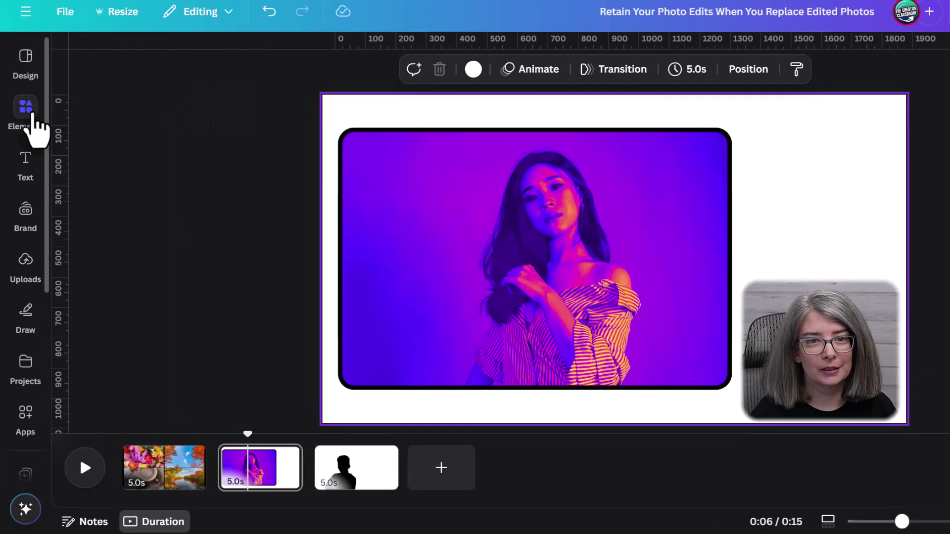
left_click(27, 113)
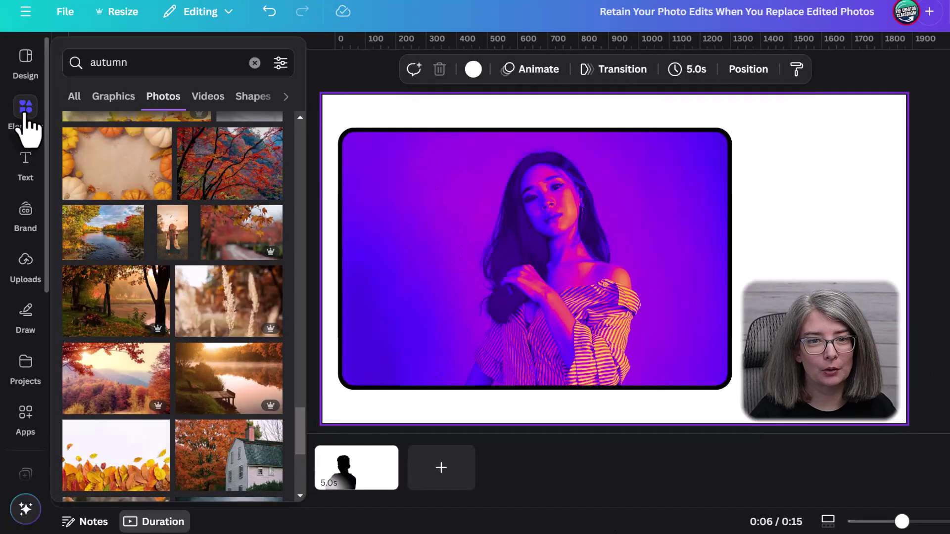
left_click(221, 61)
double_click(222, 63)
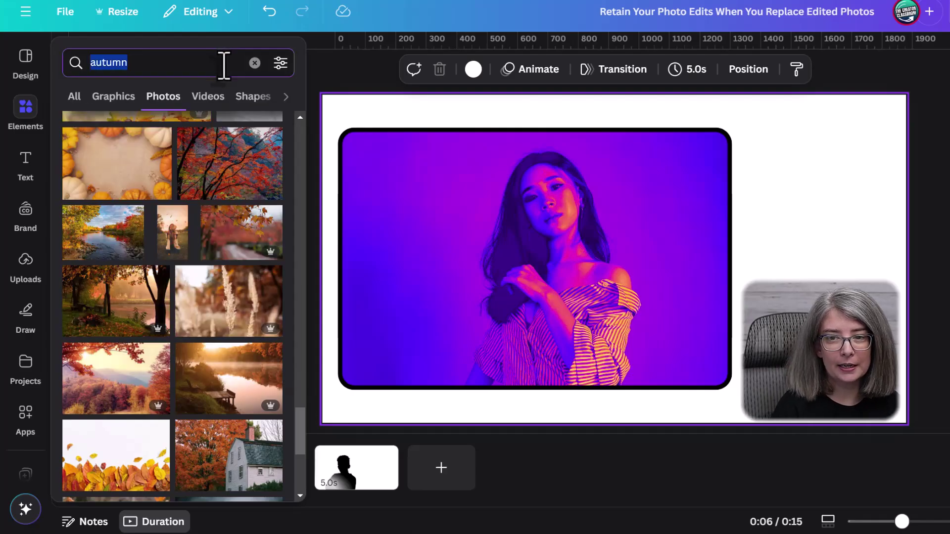
type("person")
key("Return")
left_click_drag(144, 211, 447, 194)
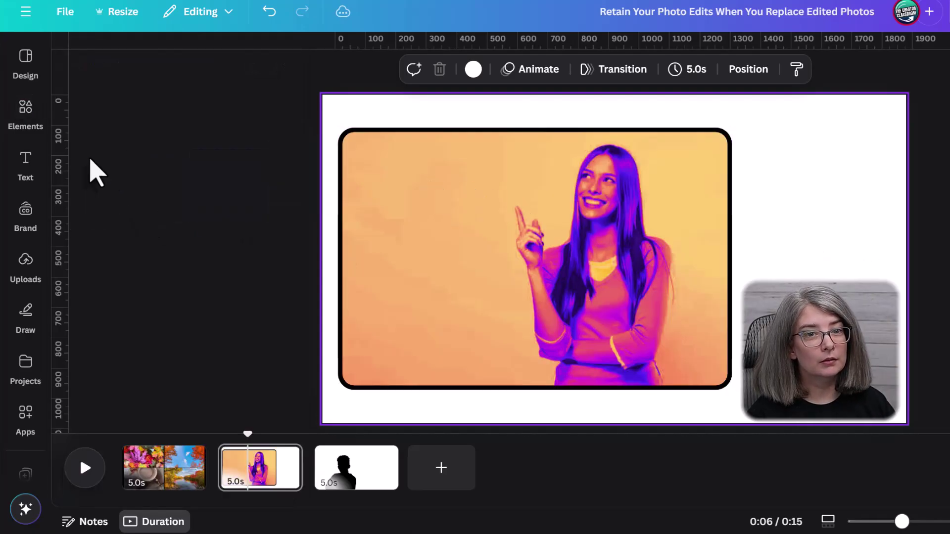
Swap the bordered photo for the girl in sunglasses, and then for the red-haired woman touching her hair
left_click(31, 119)
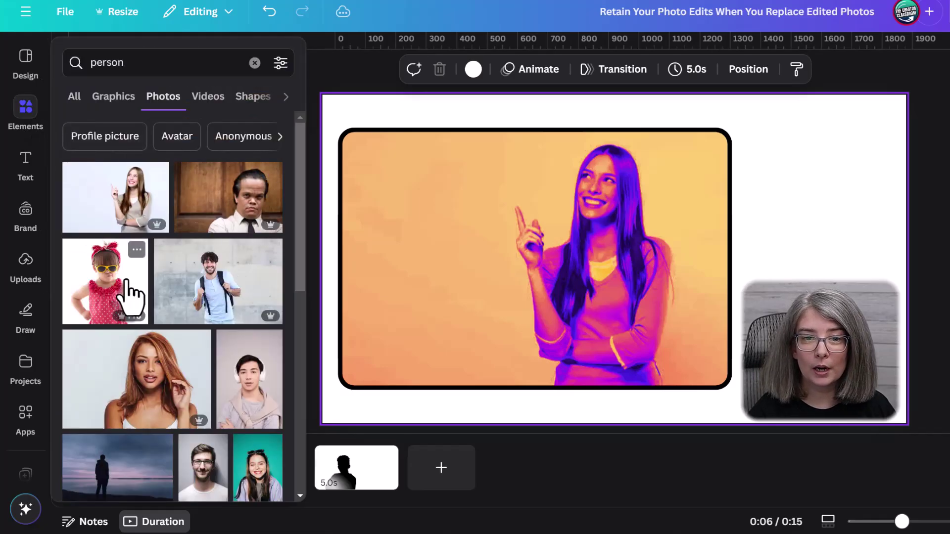
left_click_drag(148, 266, 391, 239)
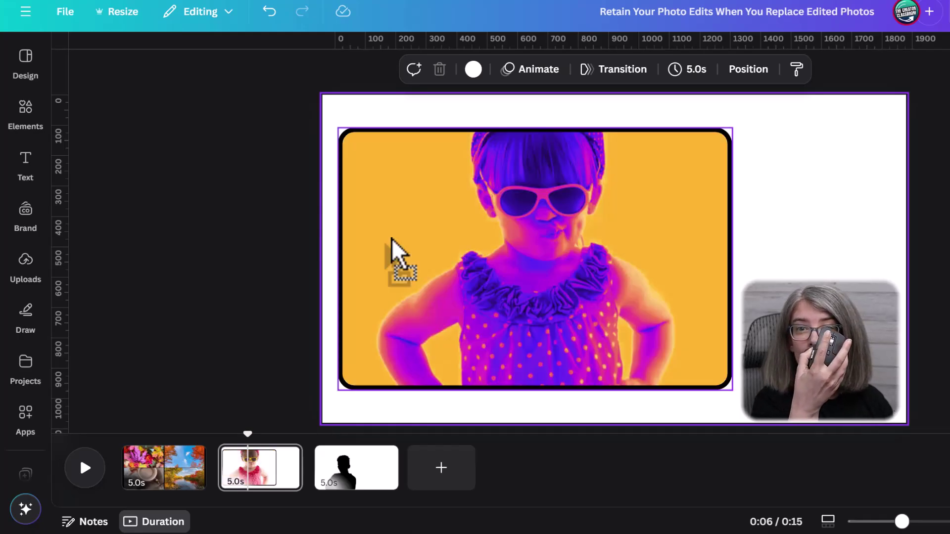
left_click(31, 121)
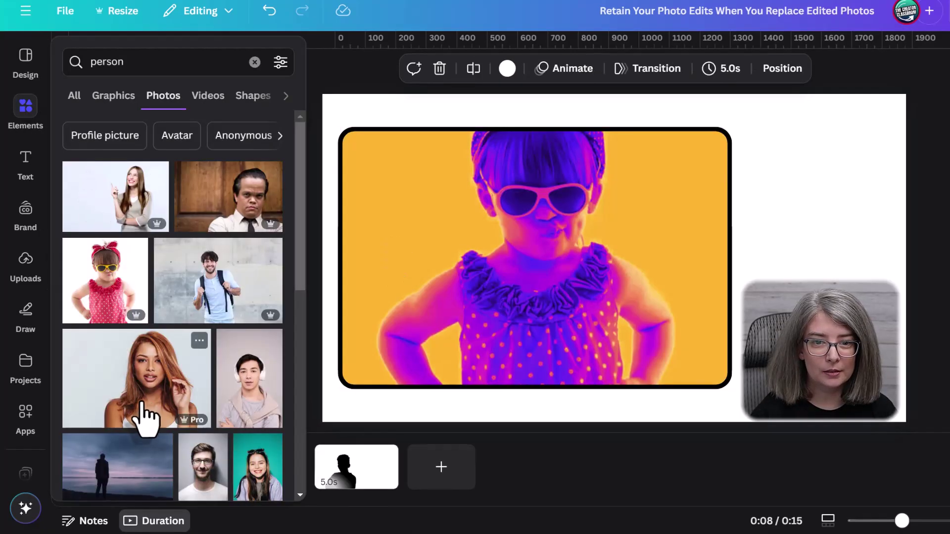
left_click_drag(146, 418, 423, 276)
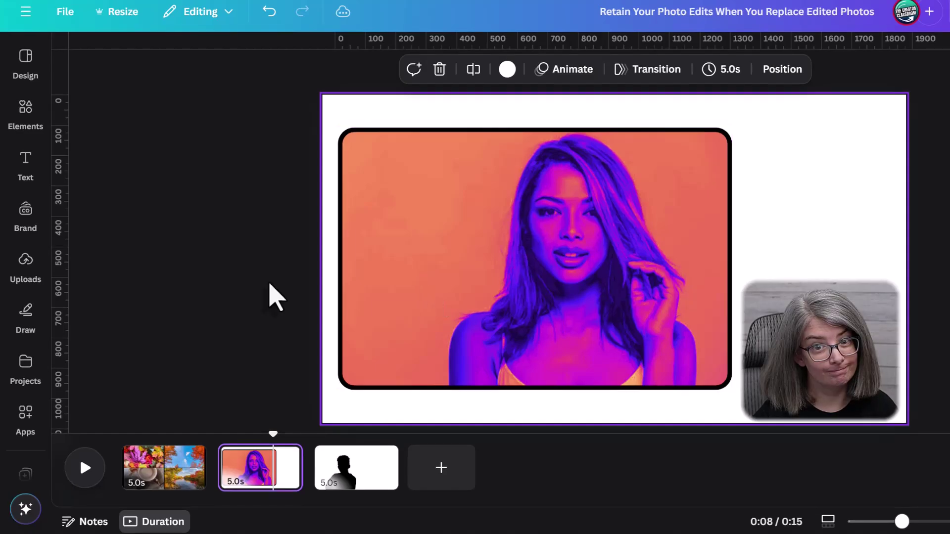
Go to the third page, select the silhouette and examine its custom Duotone effect settings
left_click(352, 488)
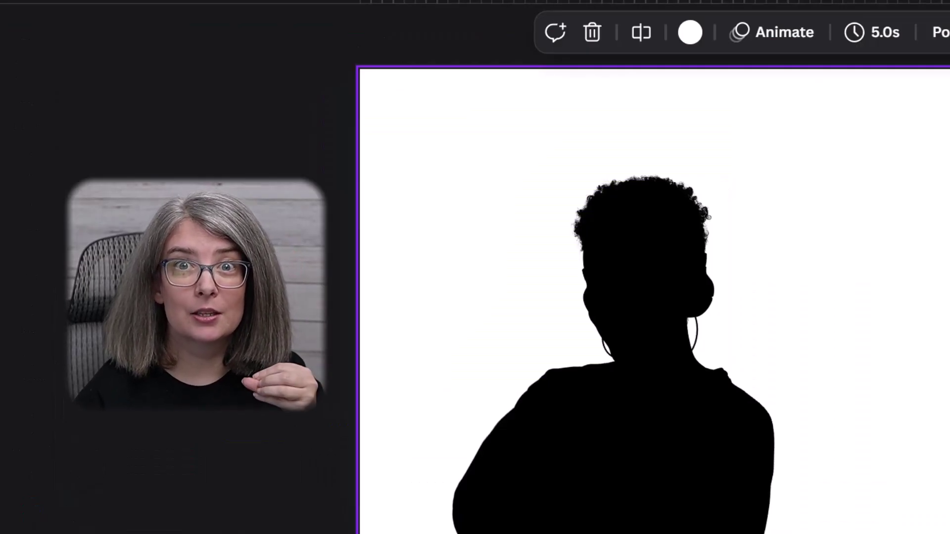
left_click(619, 415)
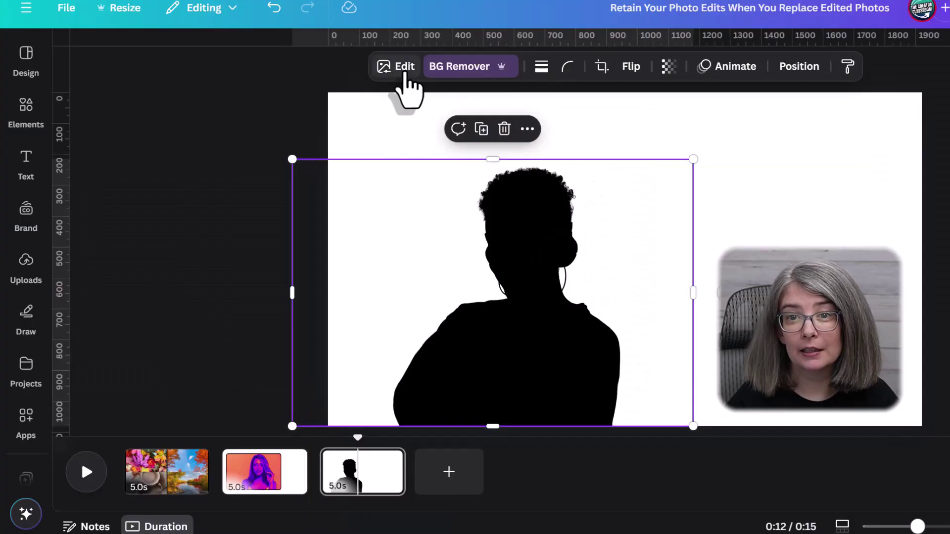
left_click(465, 42)
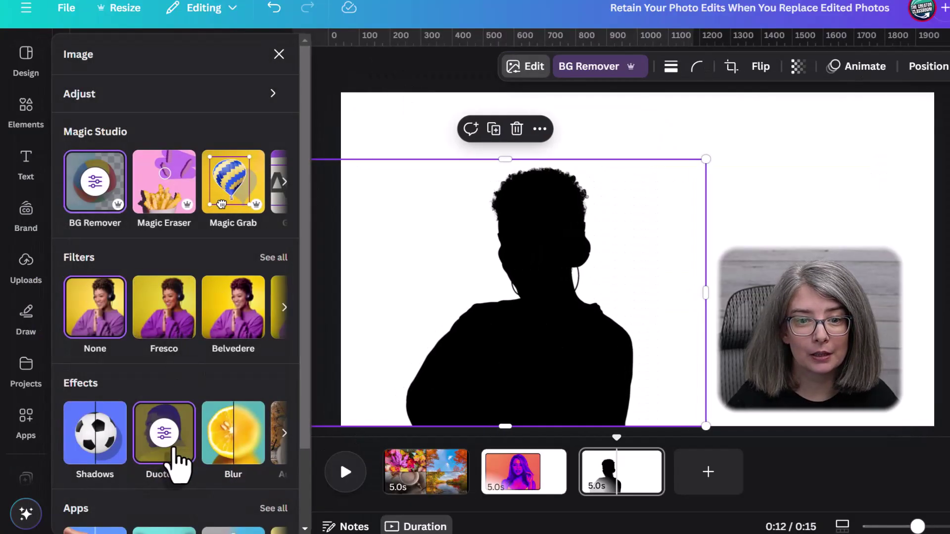
left_click(165, 447)
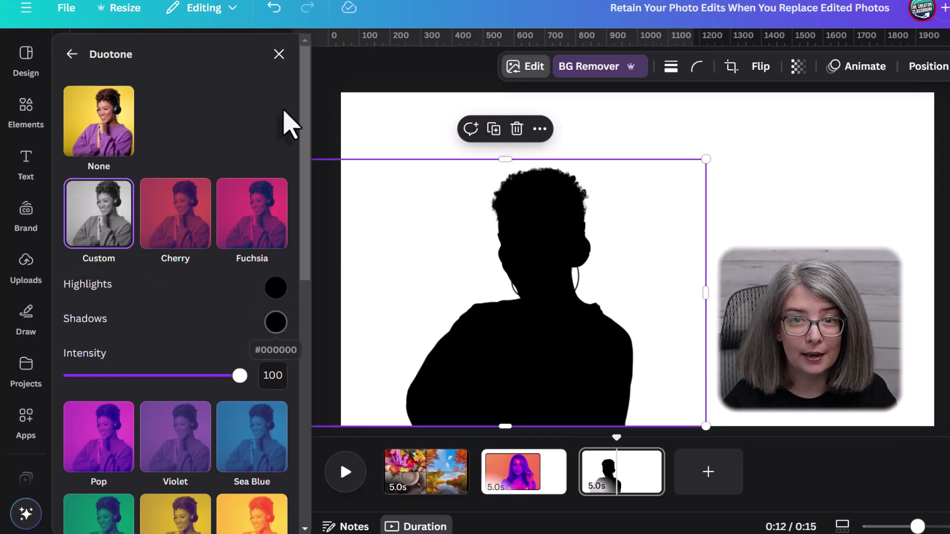
left_click(279, 54)
Replace the black silhouette on the third page with the photo of the long-haired woman pointing upward
left_click(13, 128)
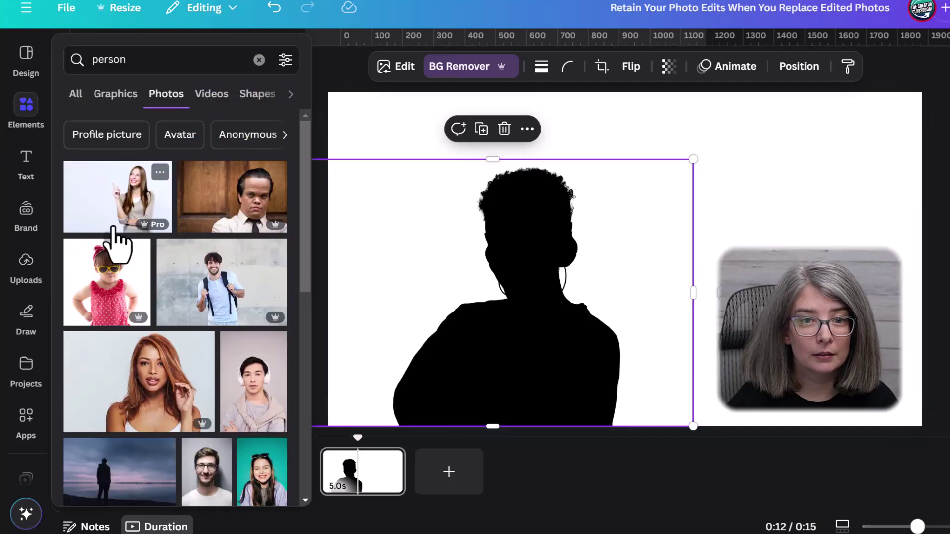
left_click_drag(123, 223, 433, 276)
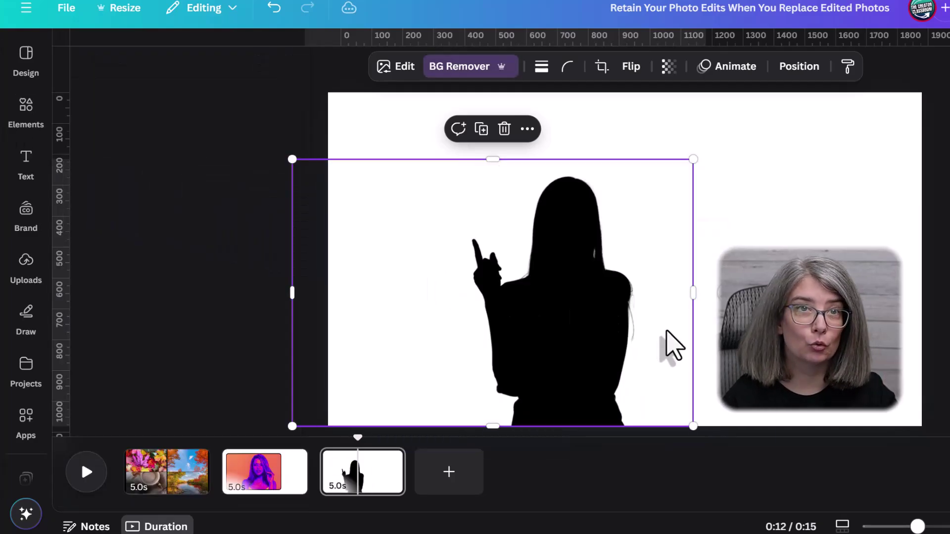